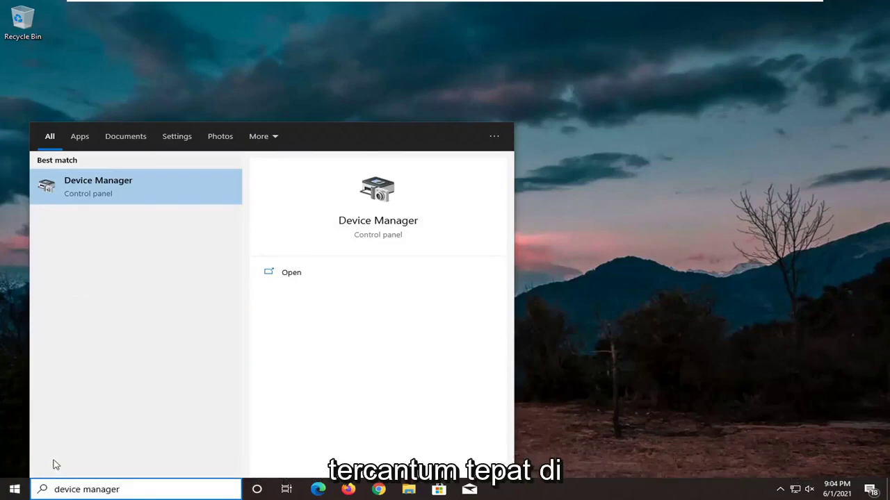
Open Device Manager and expand the Universal Serial Bus controllers category.
click(125, 189)
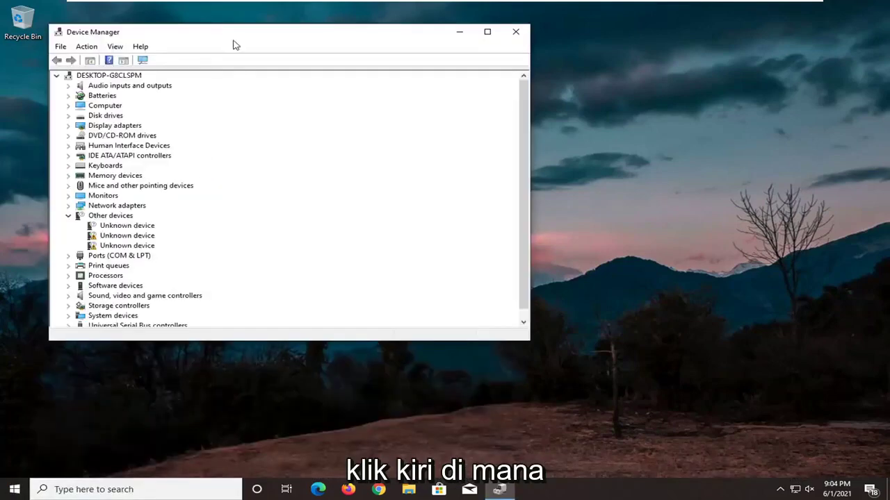
drag(234, 41, 355, 72)
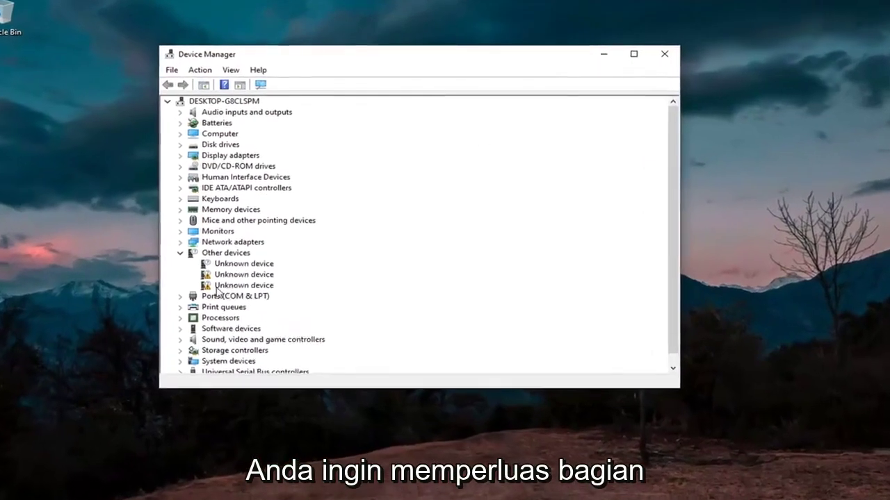
scroll(230, 319, down, 1)
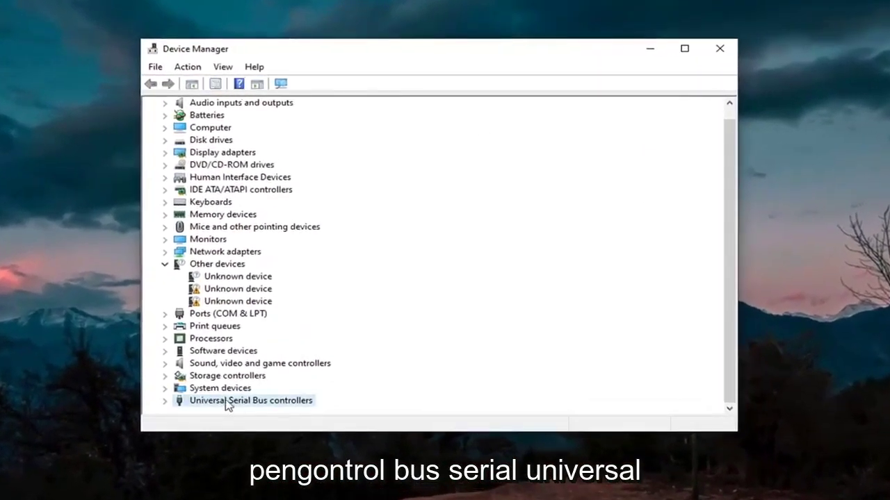
double_click(234, 402)
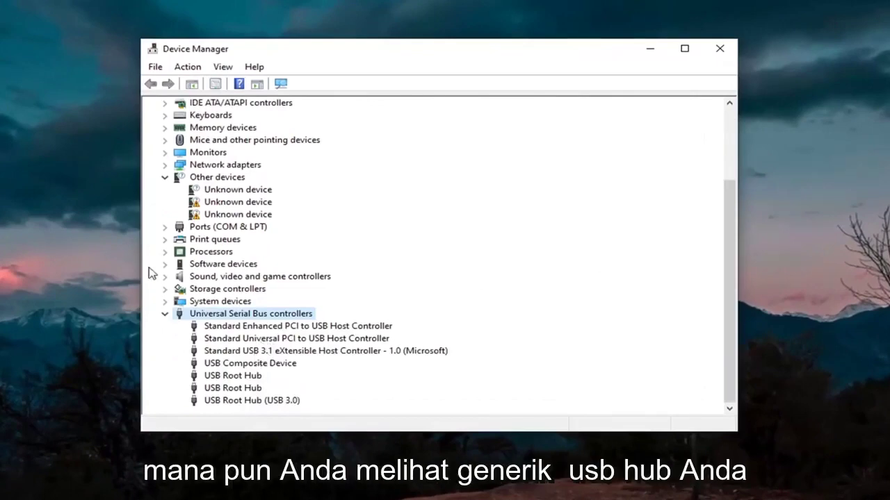
Reinstall the Standard USB 3.1 eXtensible Host Controller driver from the computer's available drivers, using USB xHCI Compliant Host Controller, and close Device Manager.
click(285, 363)
click(273, 351)
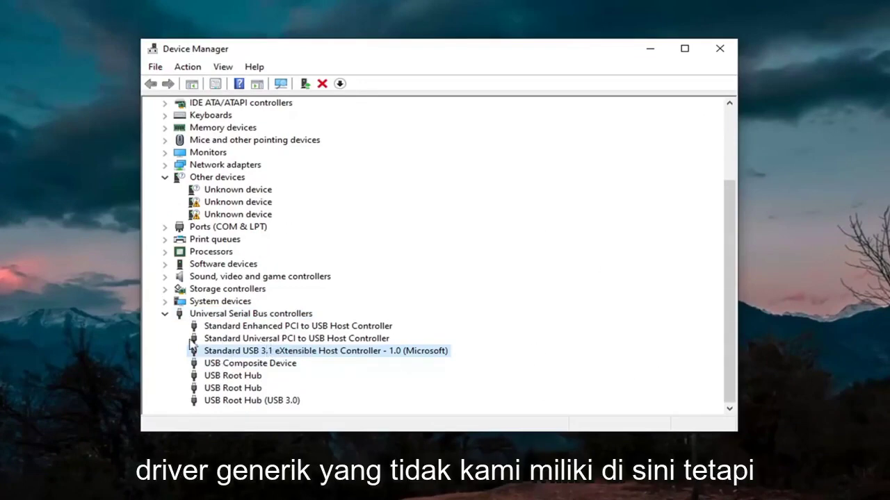
right_click(239, 357)
click(276, 363)
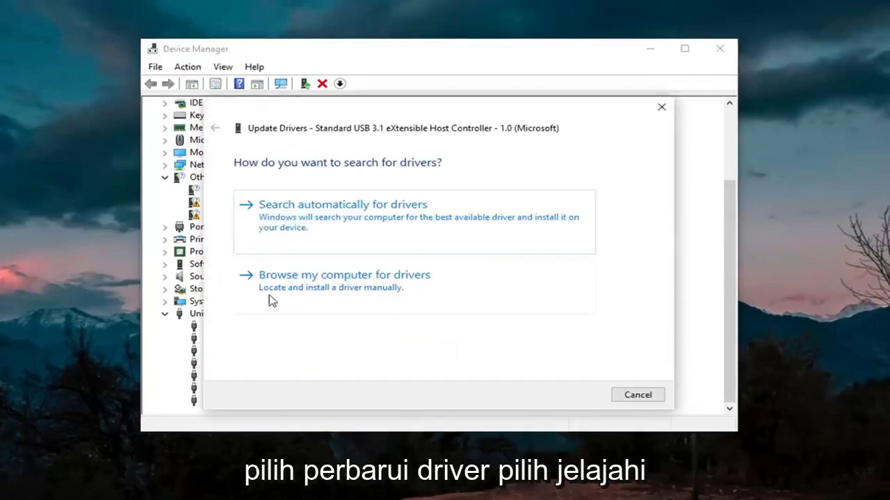
click(355, 288)
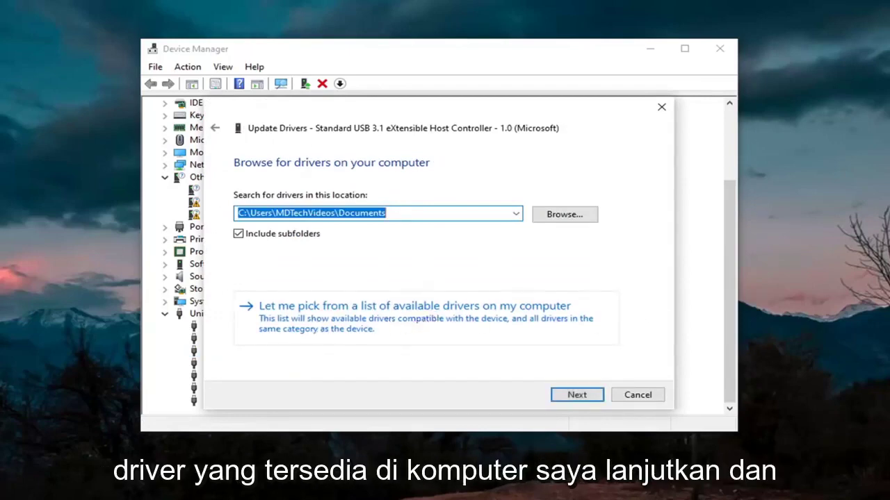
click(410, 324)
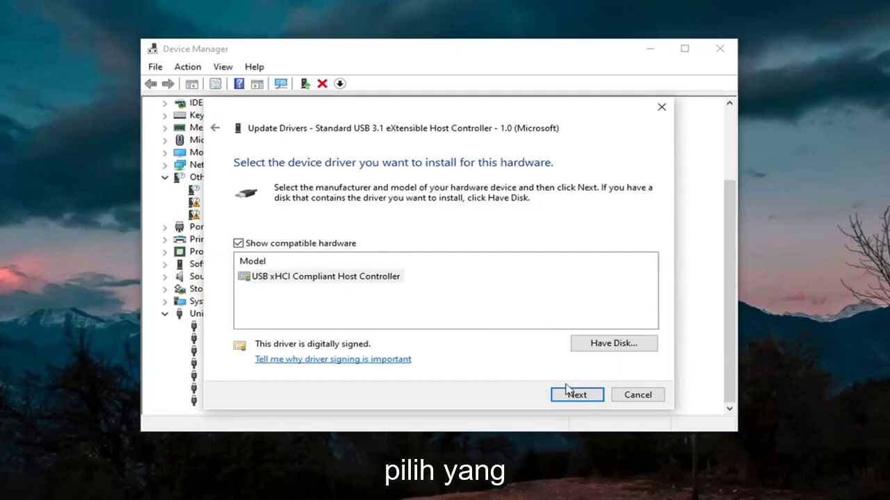
click(568, 392)
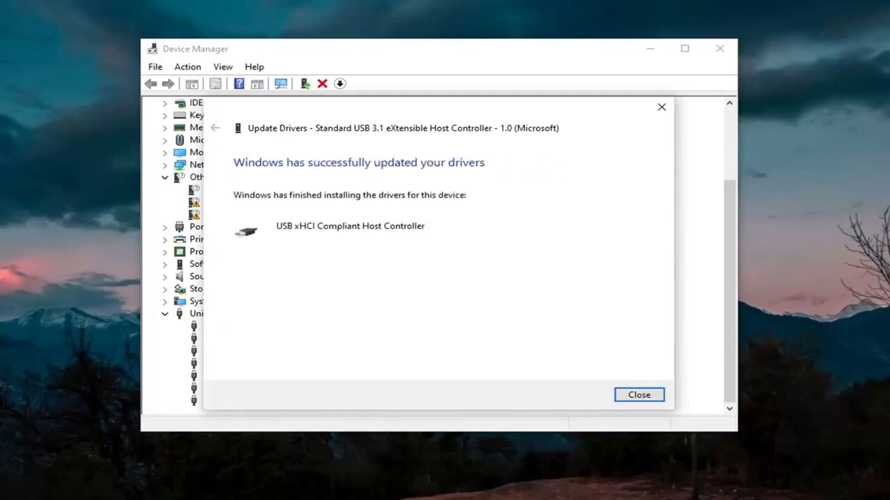
click(638, 395)
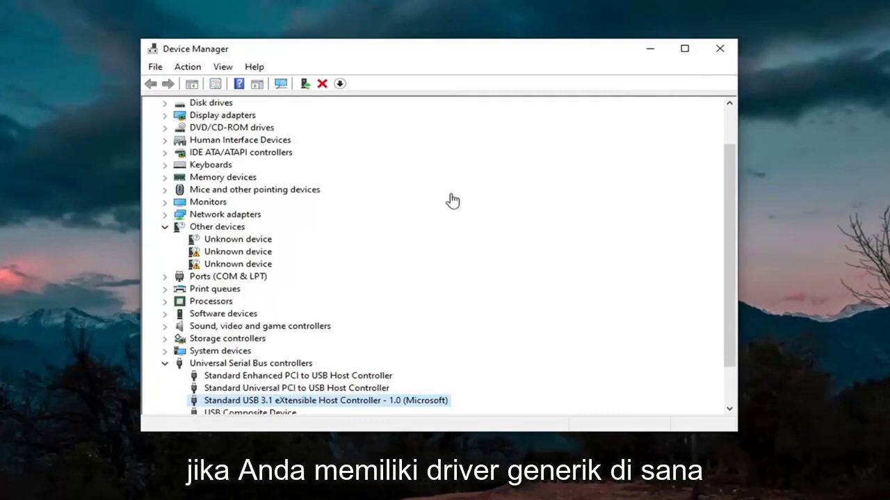
click(715, 52)
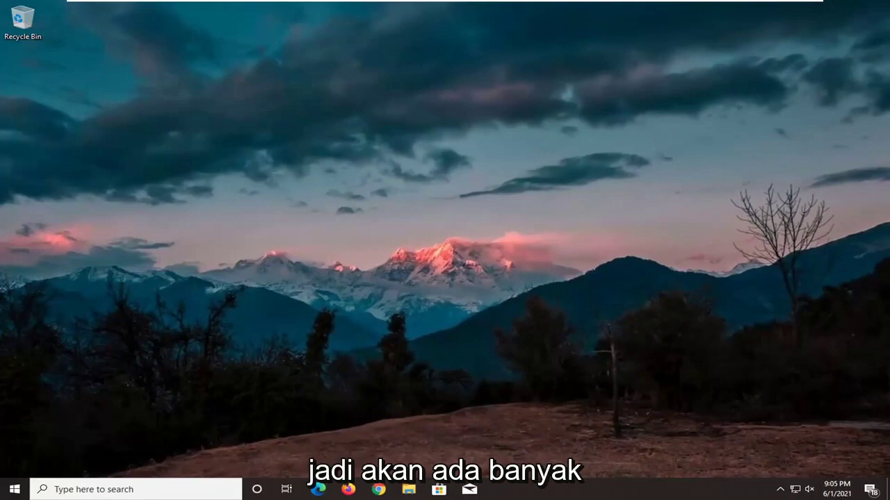
Open File Explorer at This PC and bring up the properties of Local Disk (C:).
click(412, 490)
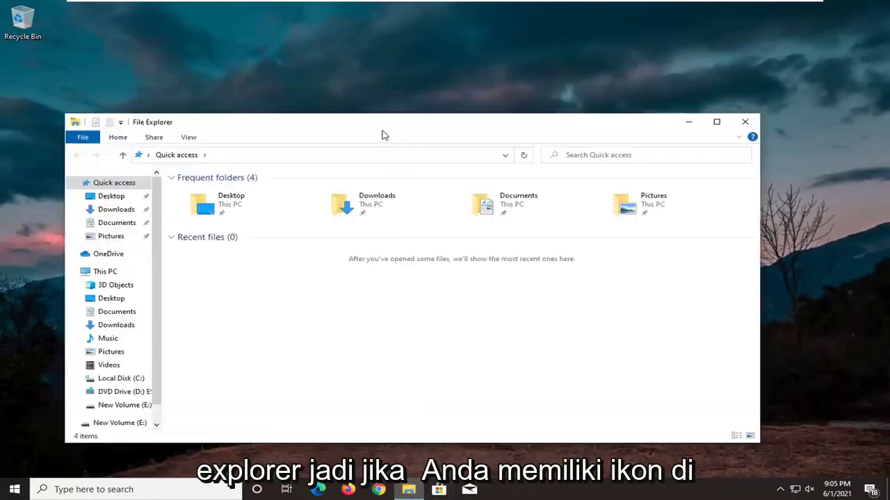
drag(385, 134, 397, 79)
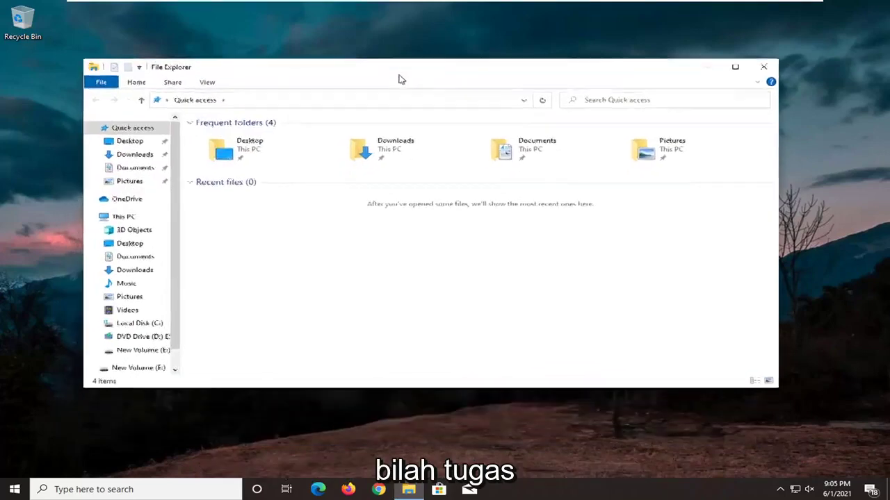
click(125, 217)
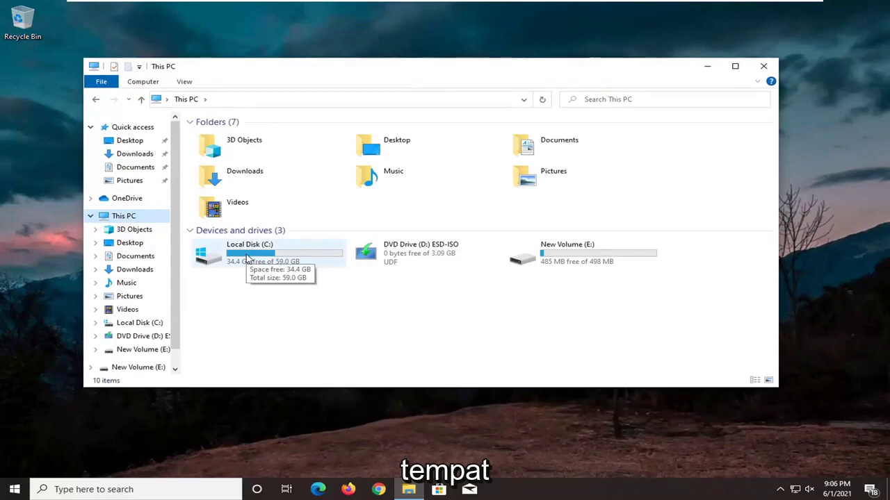
right_click(247, 258)
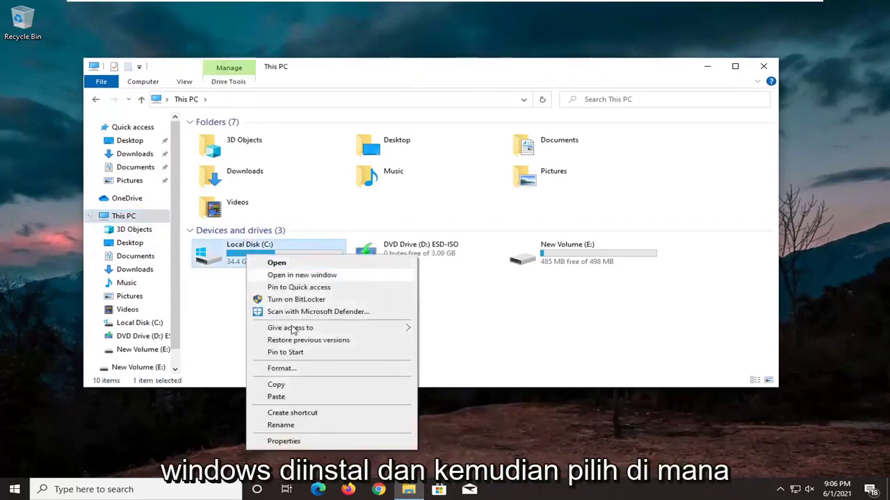
click(293, 442)
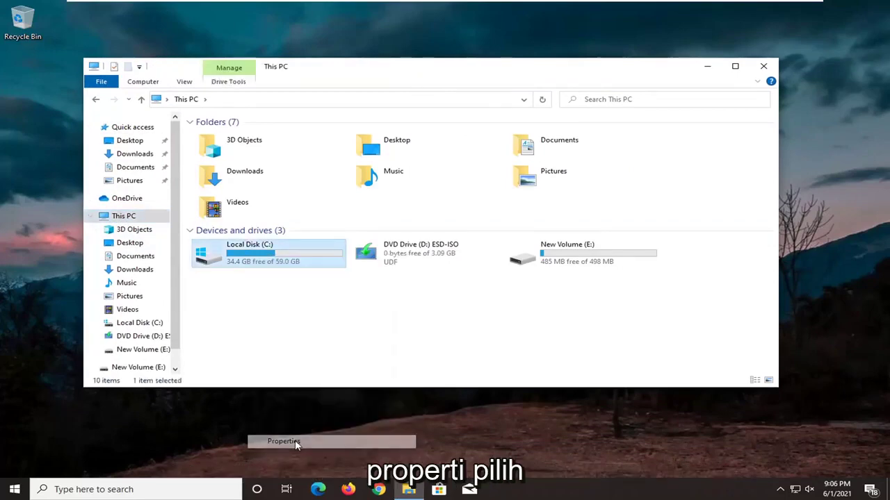
drag(347, 202, 400, 97)
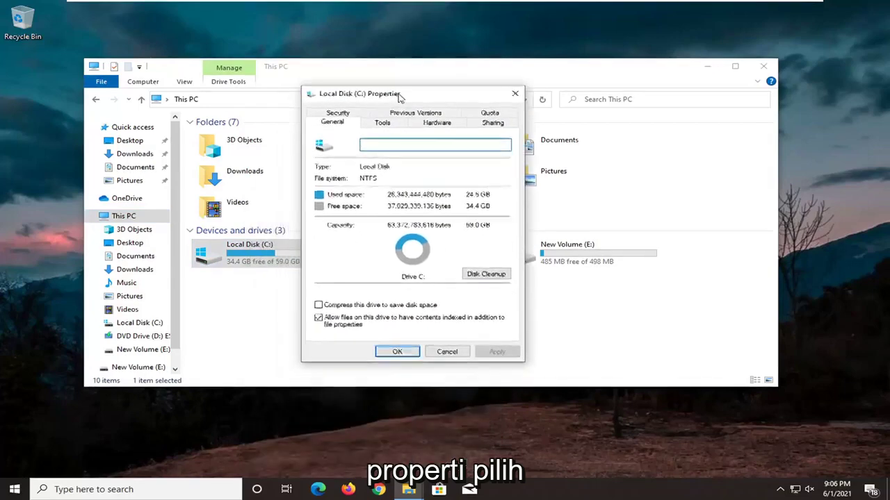
Scan Local Disk (C:) for file system errors, then close its properties and File Explorer.
click(383, 123)
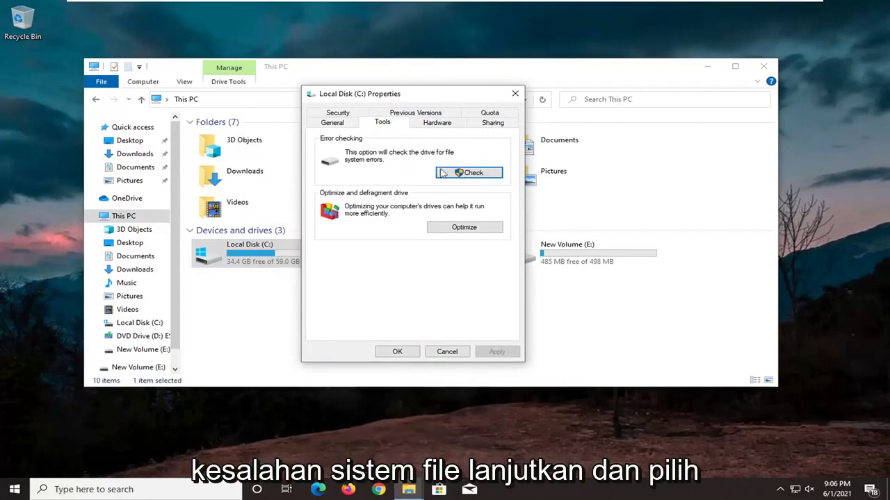
click(478, 178)
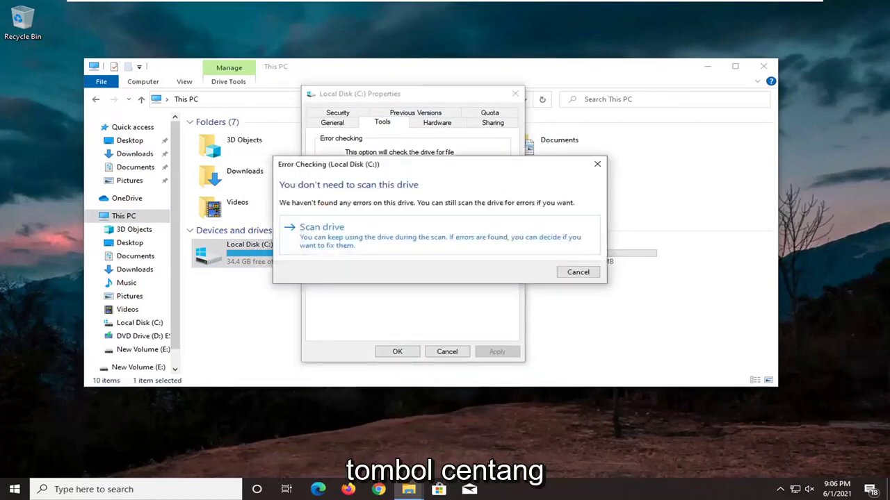
click(361, 238)
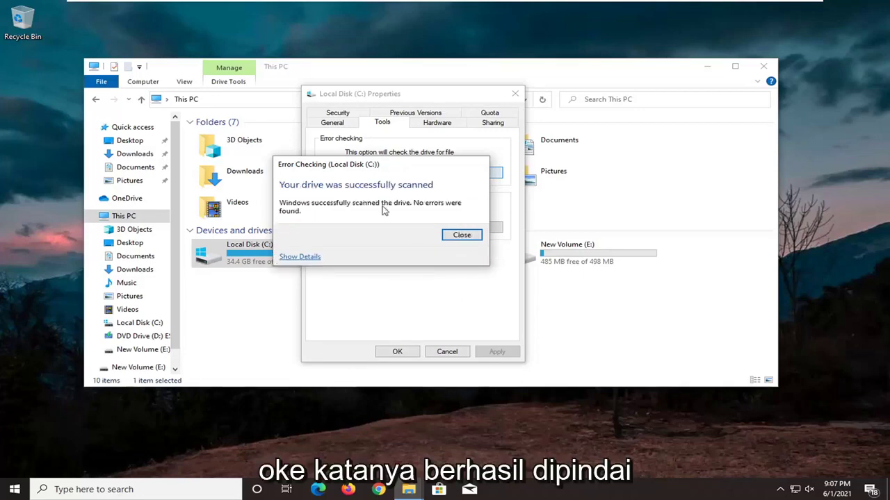
click(459, 235)
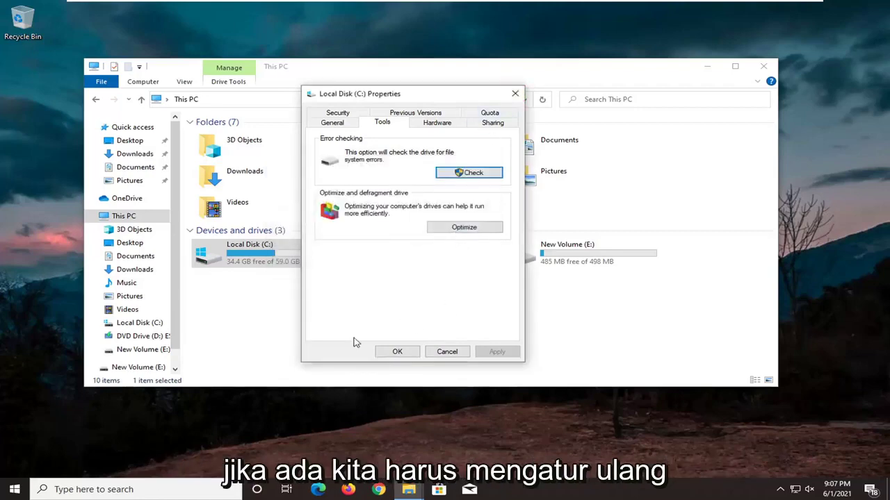
click(397, 351)
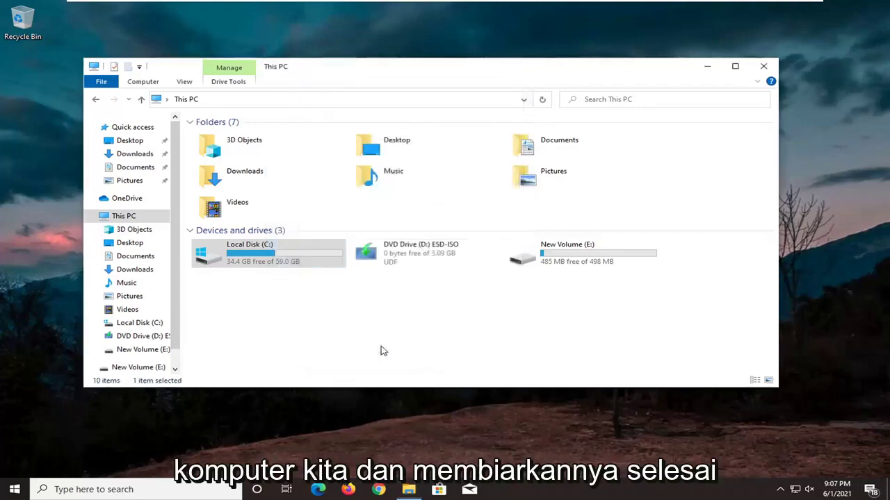
click(768, 70)
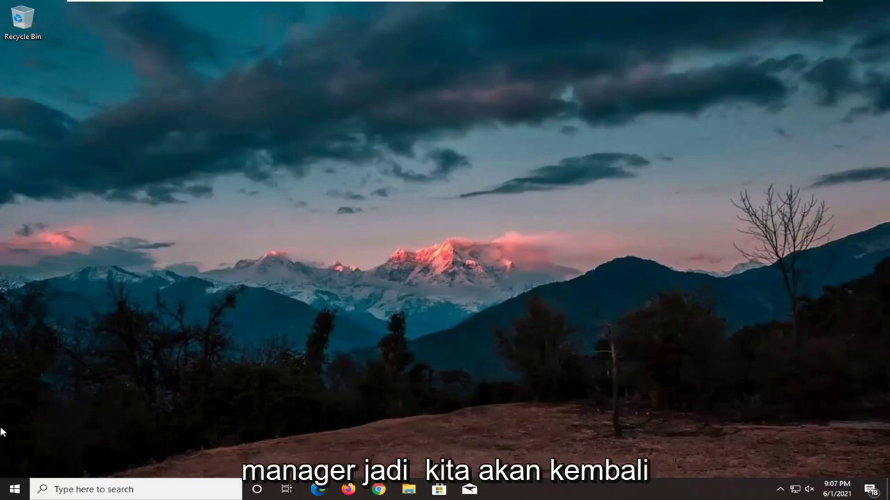
Search Windows for "device manager" and open Device Manager again.
click(15, 489)
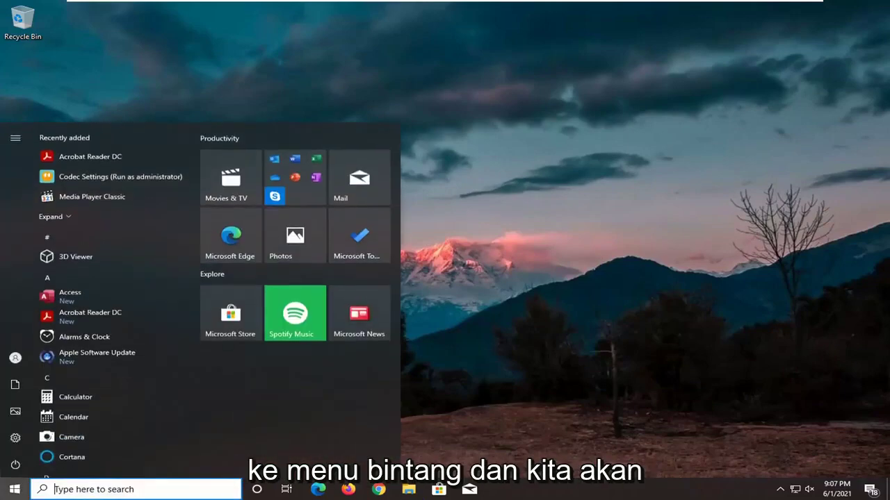
text(device m)
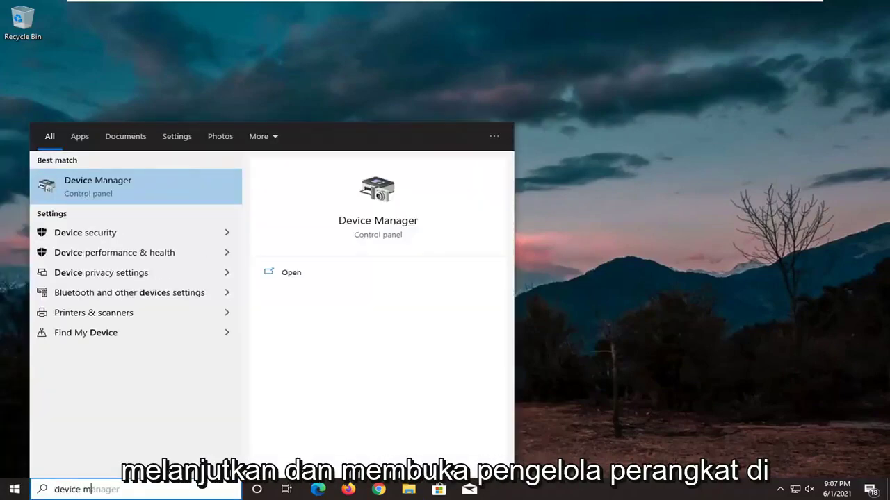
text(anager)
key(Return)
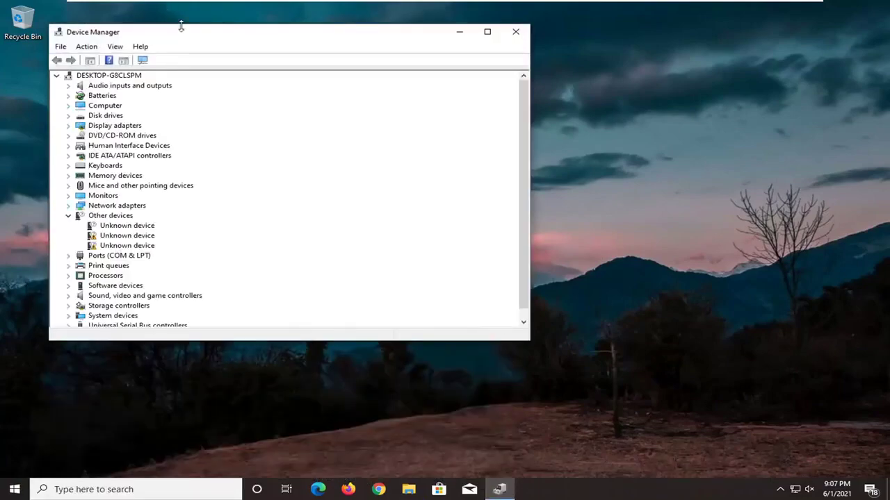
drag(203, 32, 294, 36)
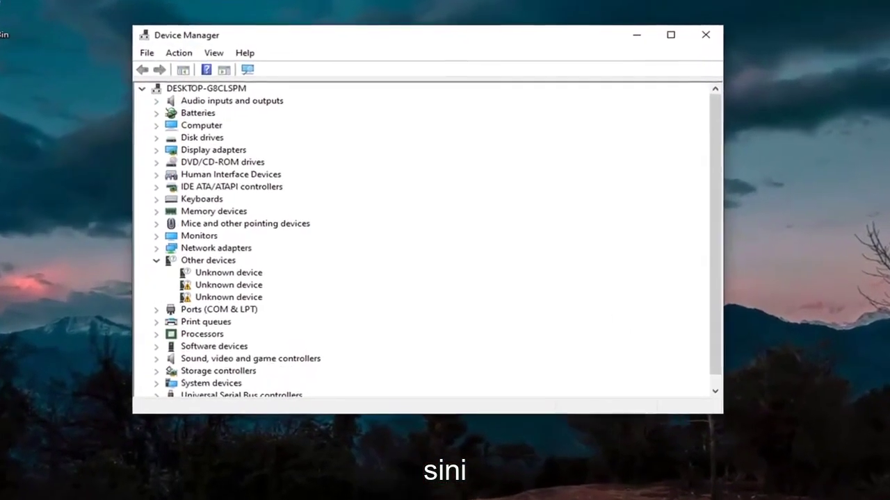
Expand Display adapters and open the driver properties of the VMware SVGA 3D adapter.
double_click(210, 152)
right_click(206, 164)
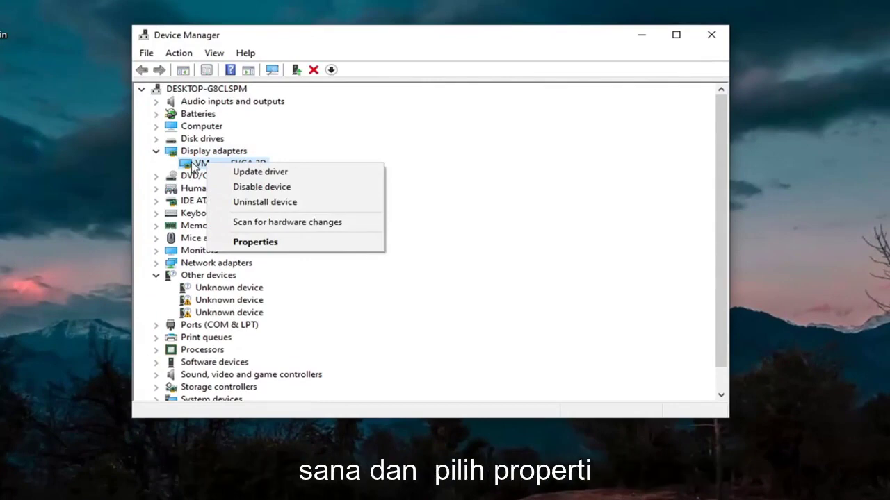
click(243, 242)
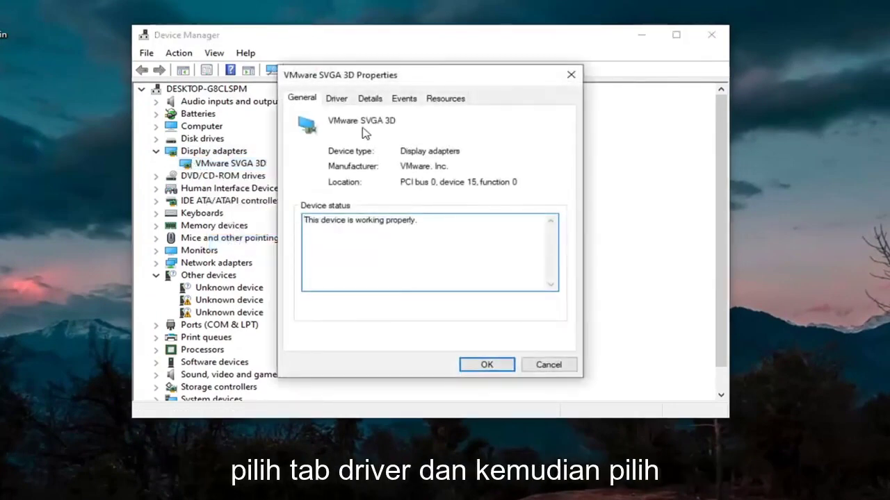
click(337, 100)
Update the display adapter's driver manually from the computer's list of available drivers, choosing VMware SVGA 3D.
click(324, 254)
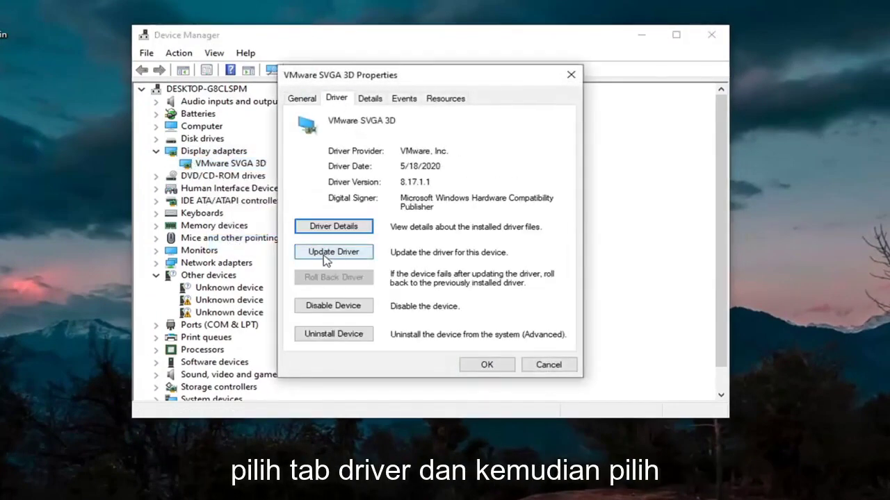
click(311, 260)
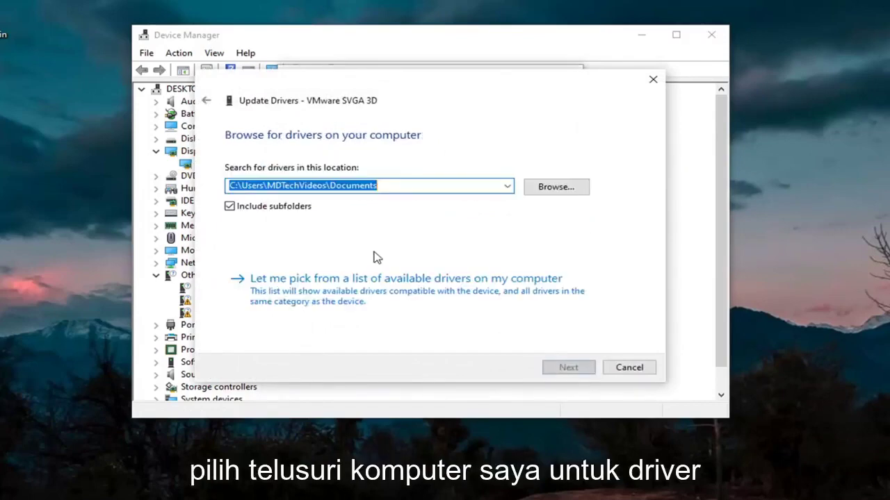
click(353, 304)
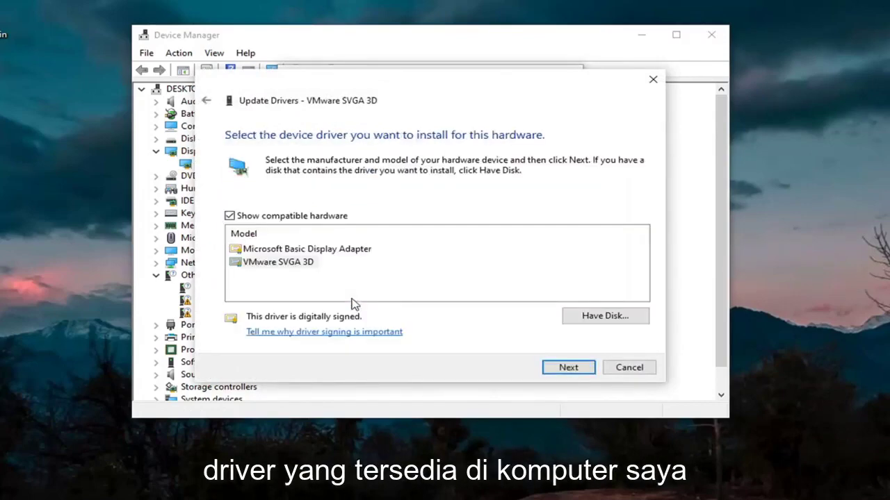
click(275, 267)
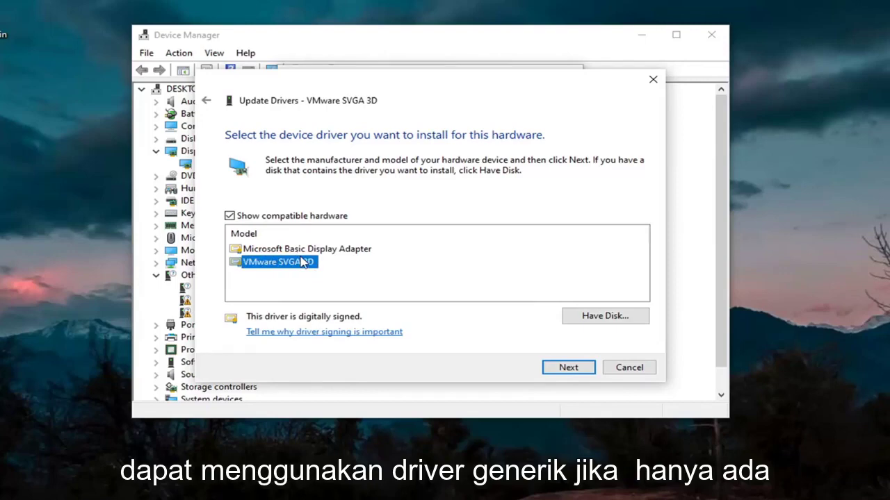
click(556, 368)
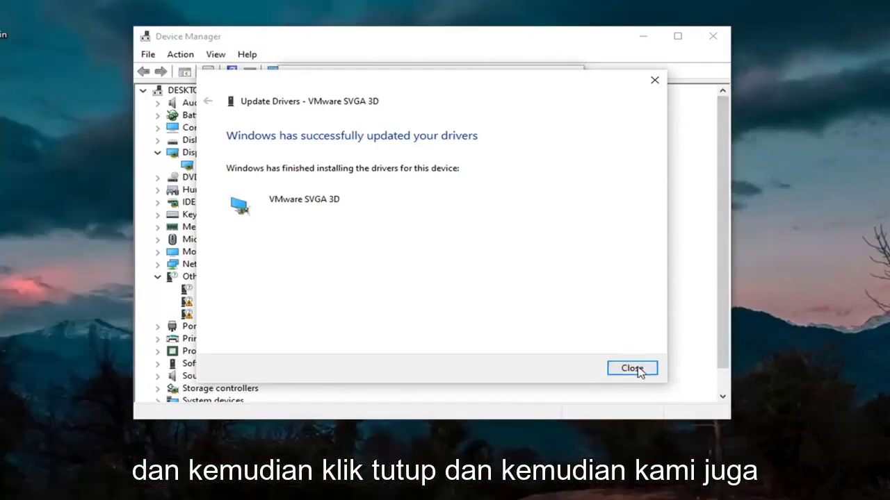
click(632, 368)
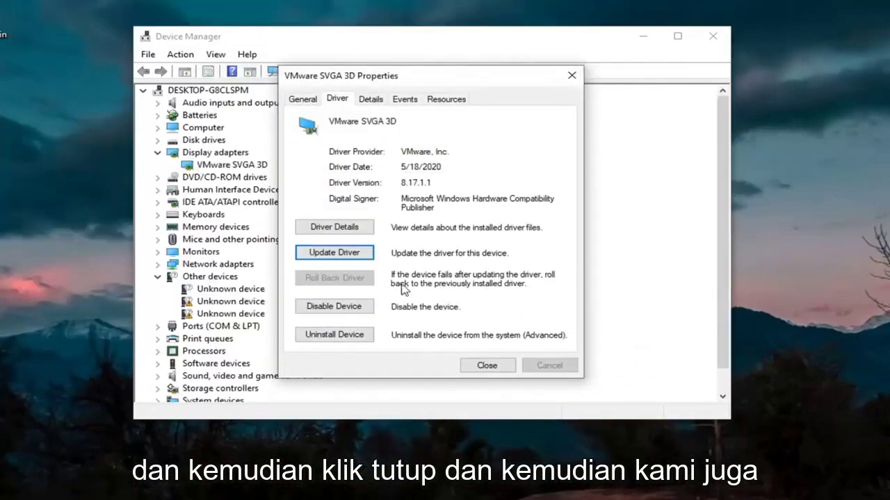
Close the display adapter's properties and expand the Universal Serial Bus controllers category.
click(487, 365)
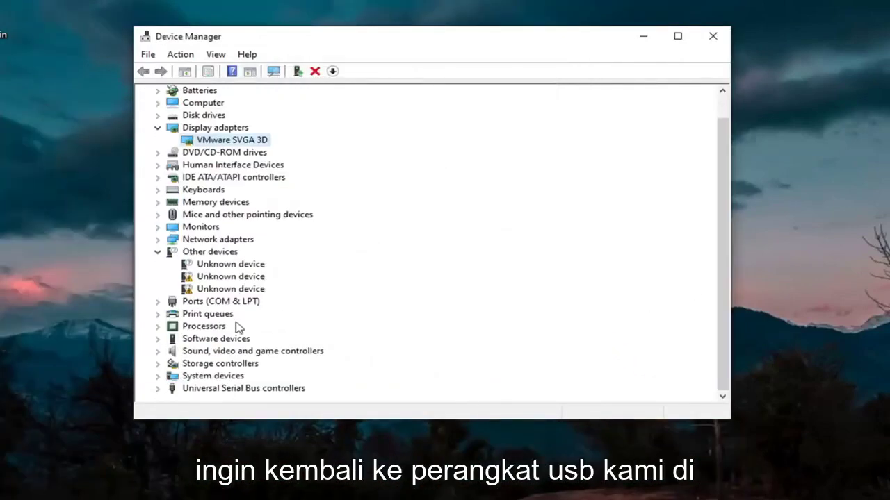
click(157, 388)
click(209, 313)
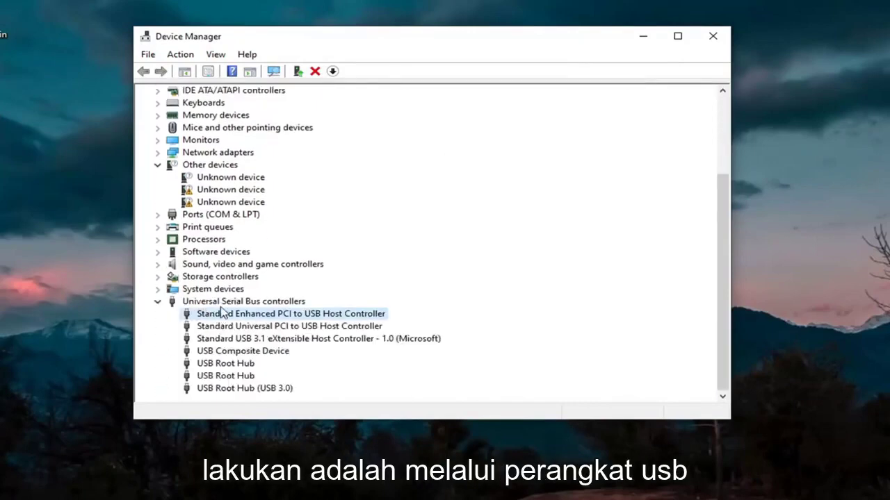
Check the properties of the Standard Enhanced and Standard Universal PCI to USB Host Controllers for power management settings, closing each one.
double_click(221, 315)
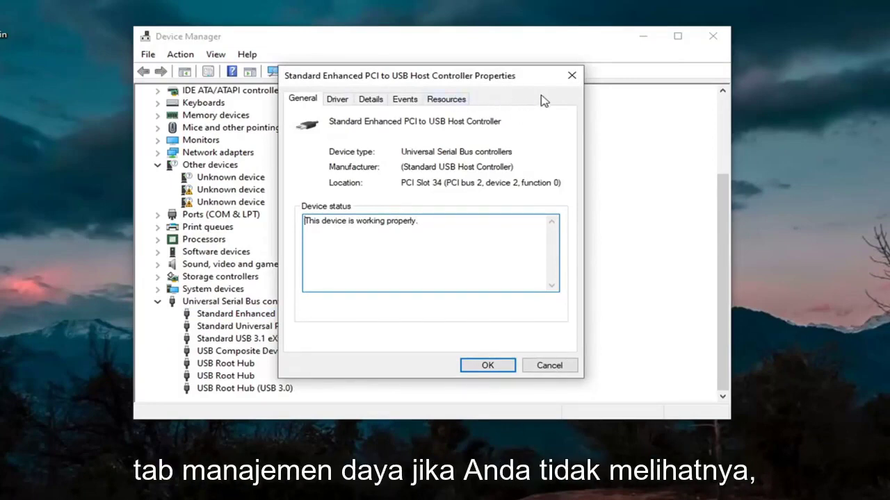
click(572, 75)
double_click(231, 325)
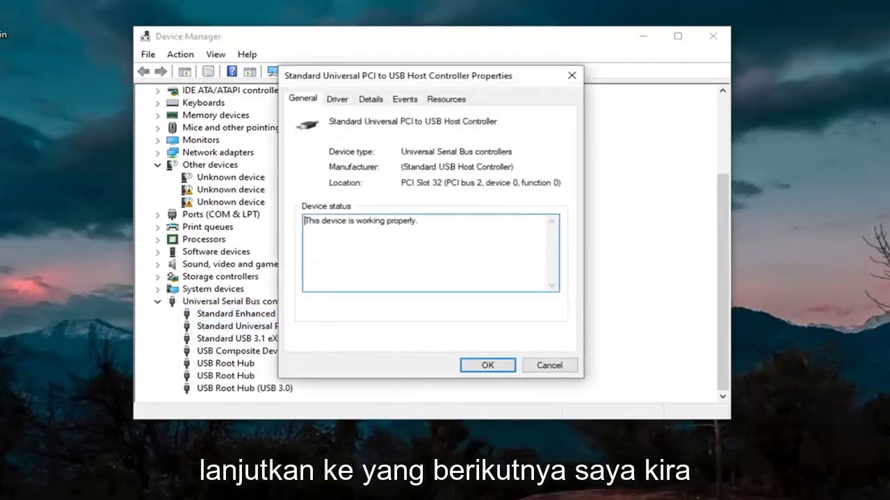
click(570, 75)
double_click(292, 327)
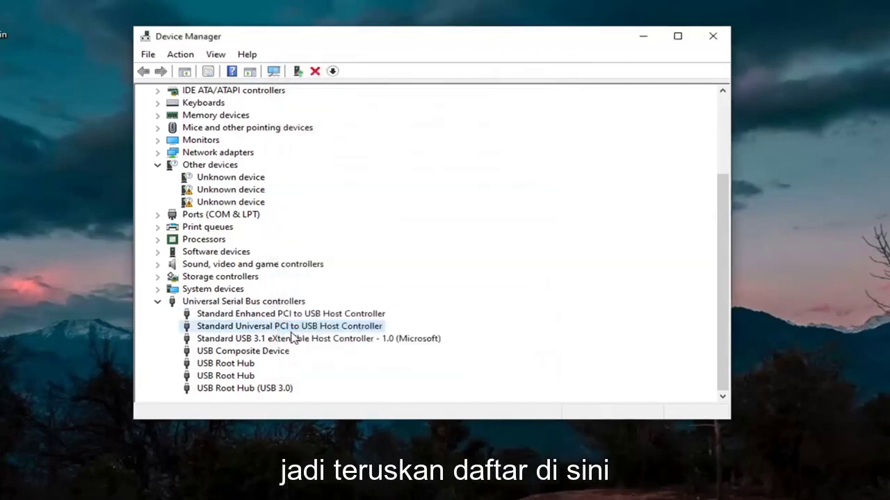
click(571, 75)
Stop the computer from turning off the Standard USB 3.1 eXtensible Host Controller to save power.
double_click(363, 338)
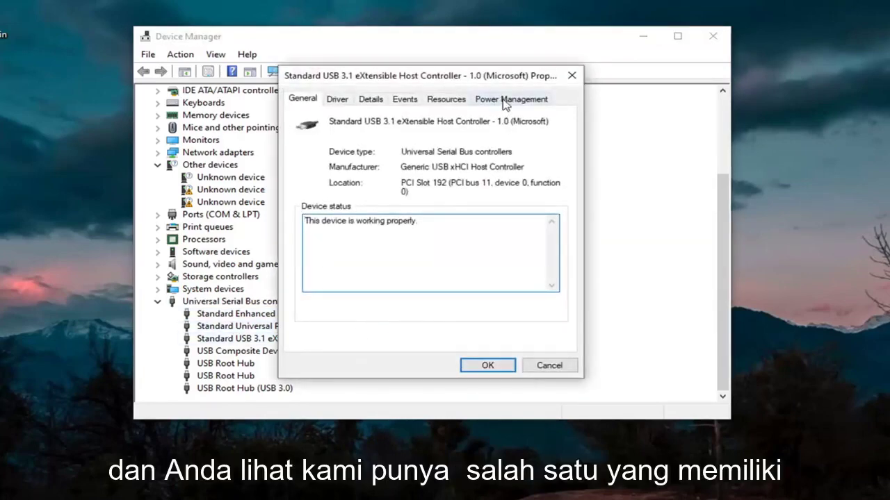
click(505, 102)
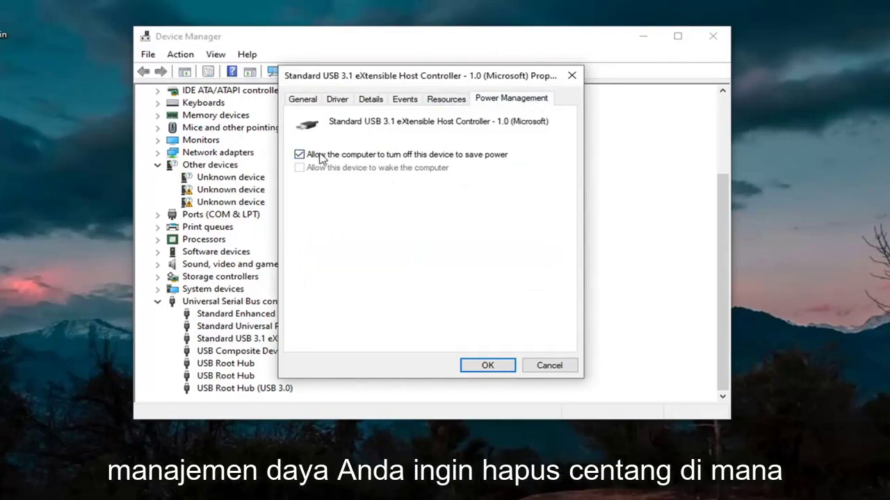
click(300, 154)
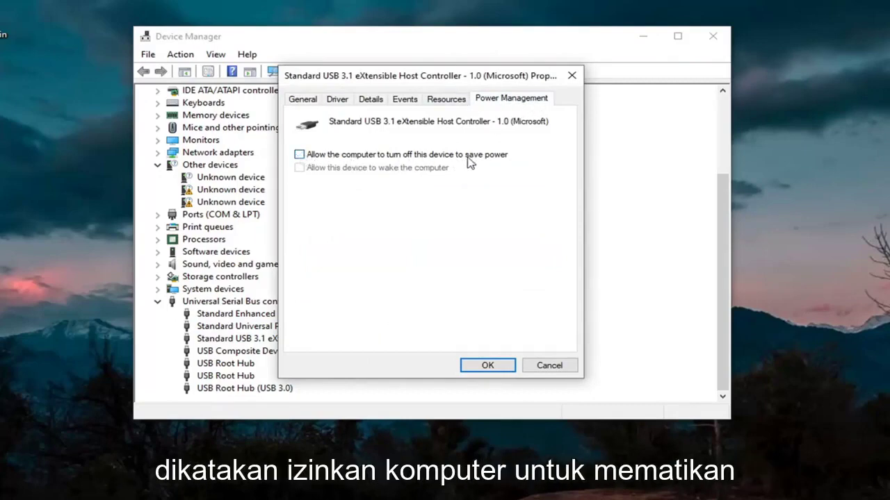
click(494, 369)
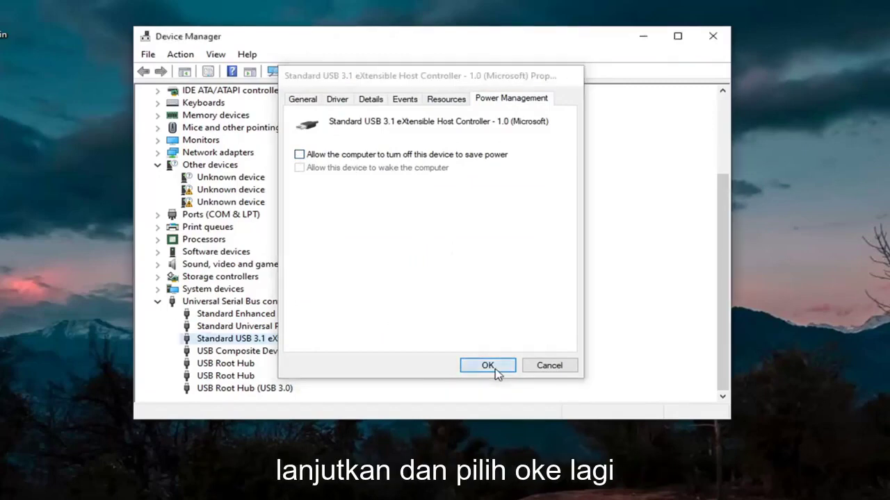
Disallow the computer from turning off the first USB Root Hub to save power and accept the change.
double_click(274, 352)
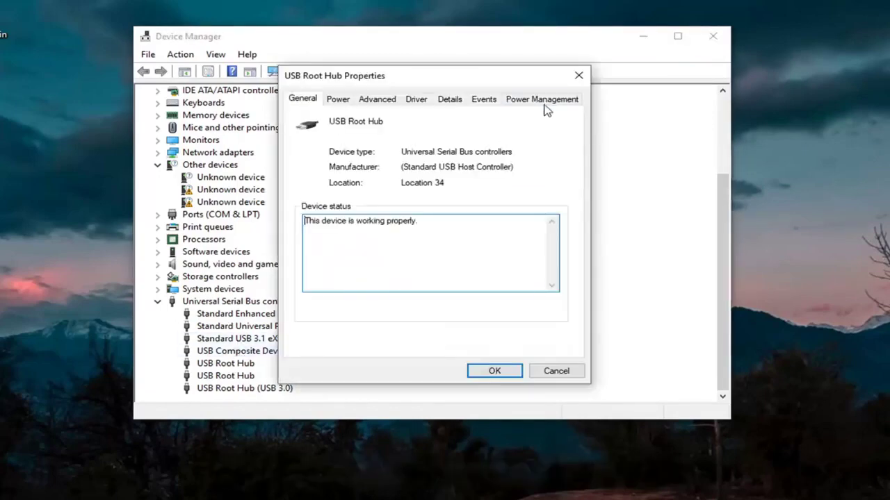
click(540, 104)
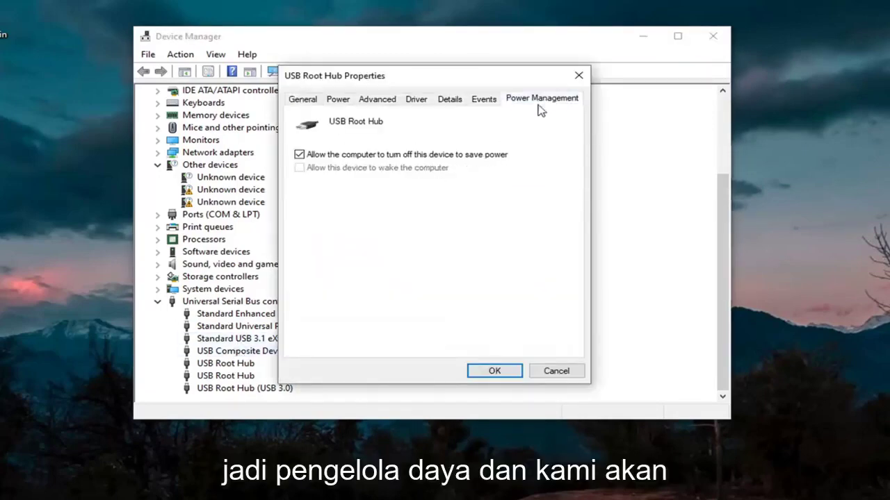
click(347, 156)
click(494, 370)
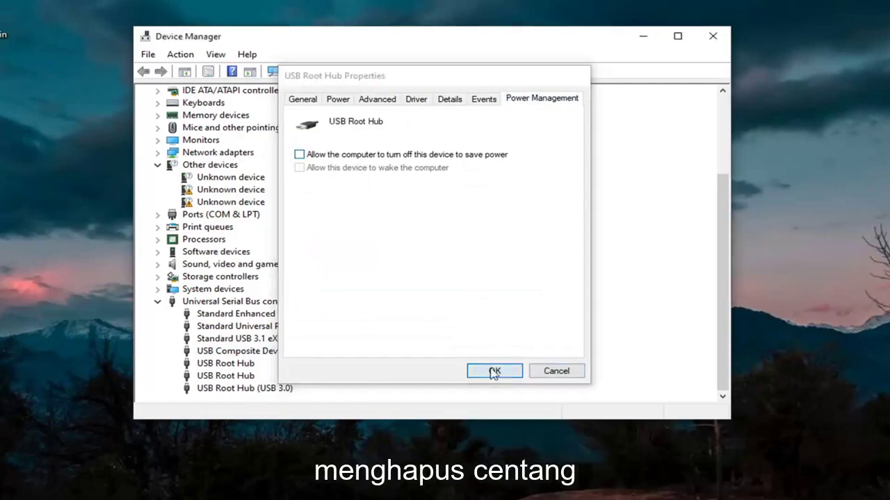
Disallow the computer from turning off the second USB Root Hub to save power and accept the change.
double_click(233, 376)
click(541, 98)
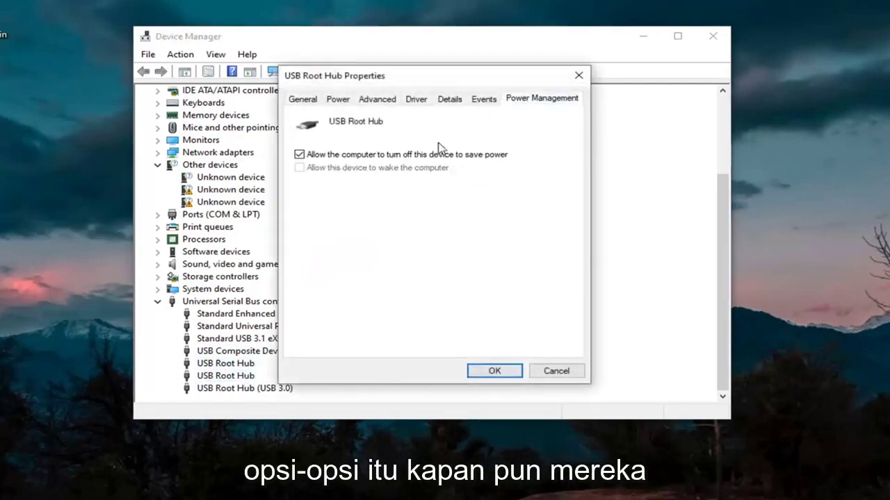
click(344, 159)
click(494, 370)
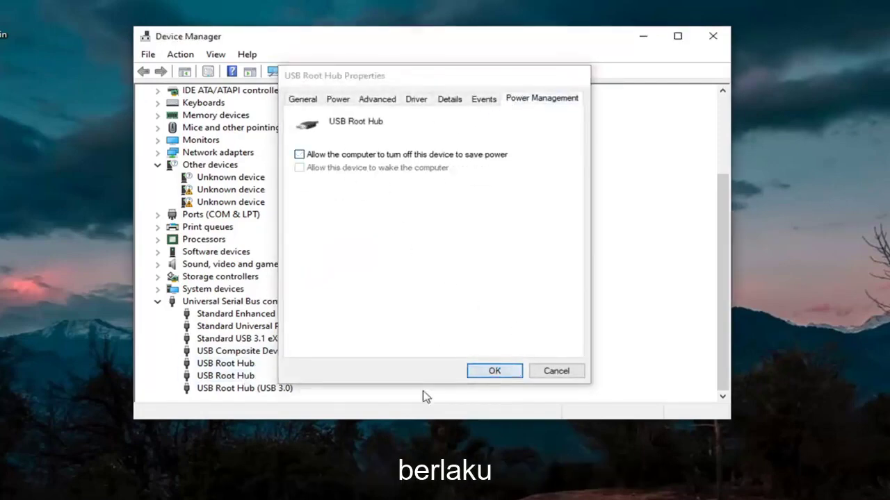
Disallow the computer from turning off the USB Root Hub (USB 3.0) to save power, then close Device Manager.
click(261, 392)
double_click(259, 390)
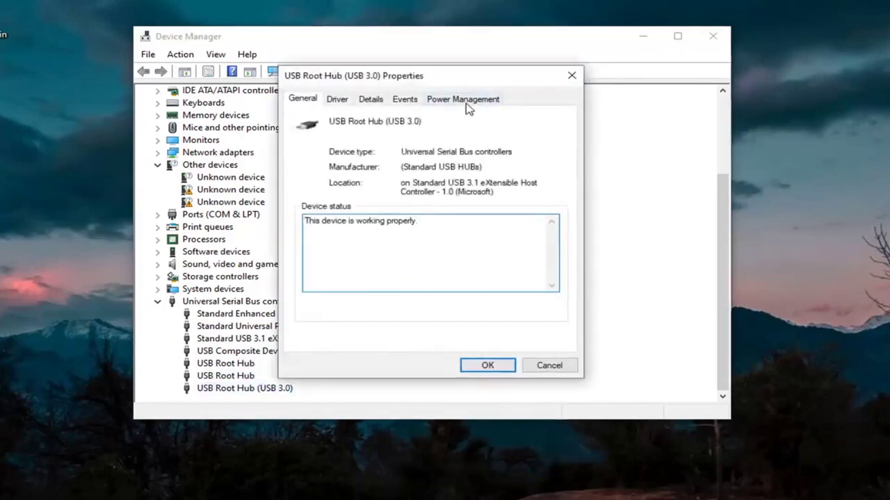
click(466, 99)
click(338, 157)
click(490, 366)
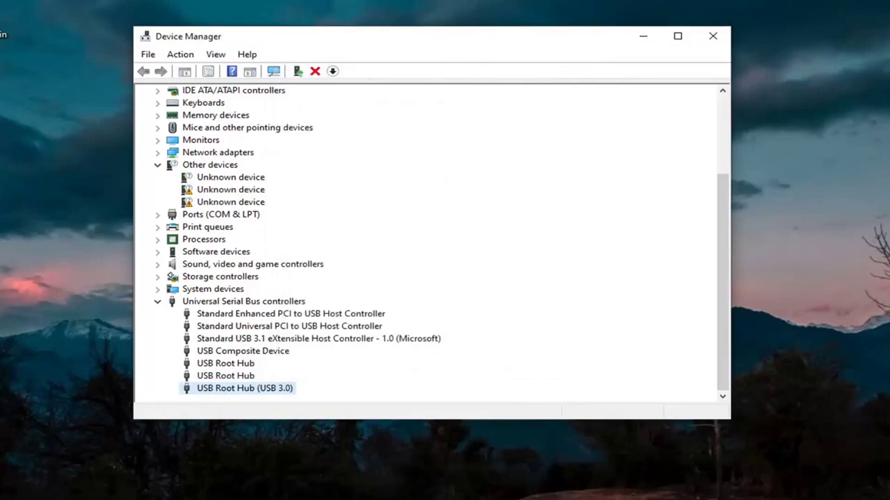
click(712, 35)
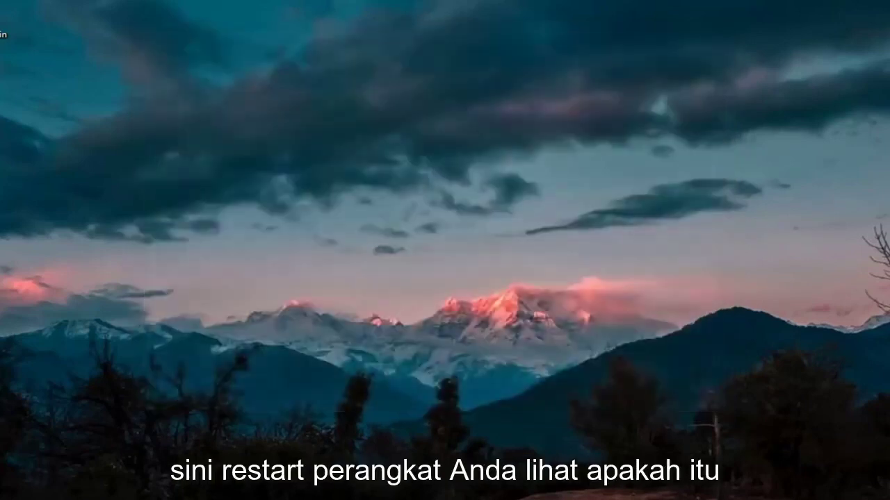